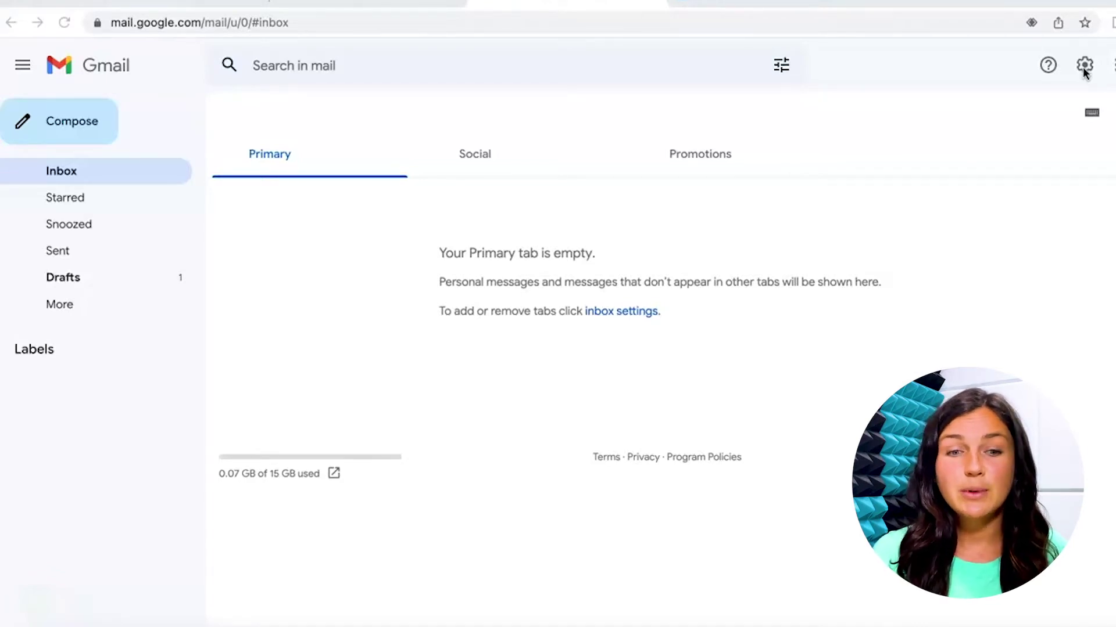
- Open the full Gmail settings and scroll the General tab to the Signature section
{"action": "left_click", "coordinate": [1084, 67]}
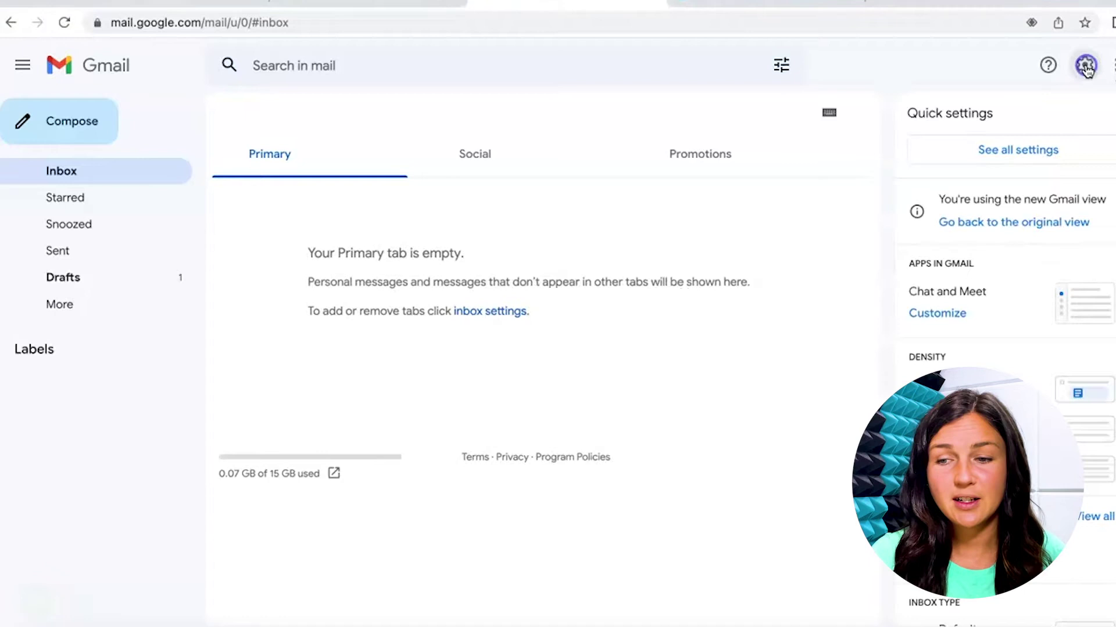
{"action": "left_click", "coordinate": [1052, 153]}
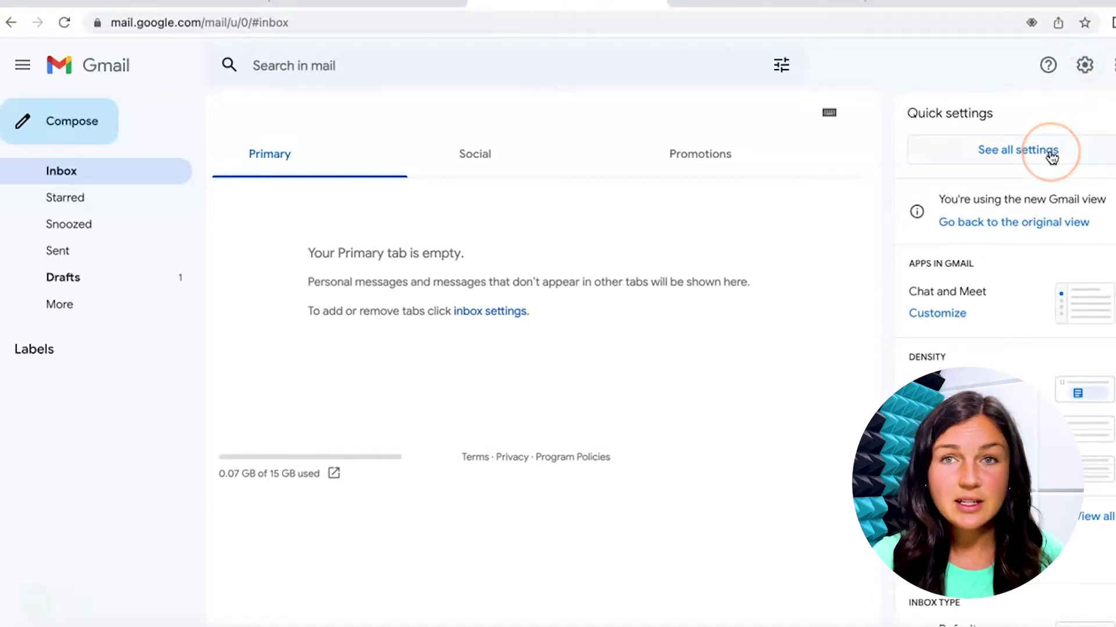
{"action": "left_click", "coordinate": [1052, 152]}
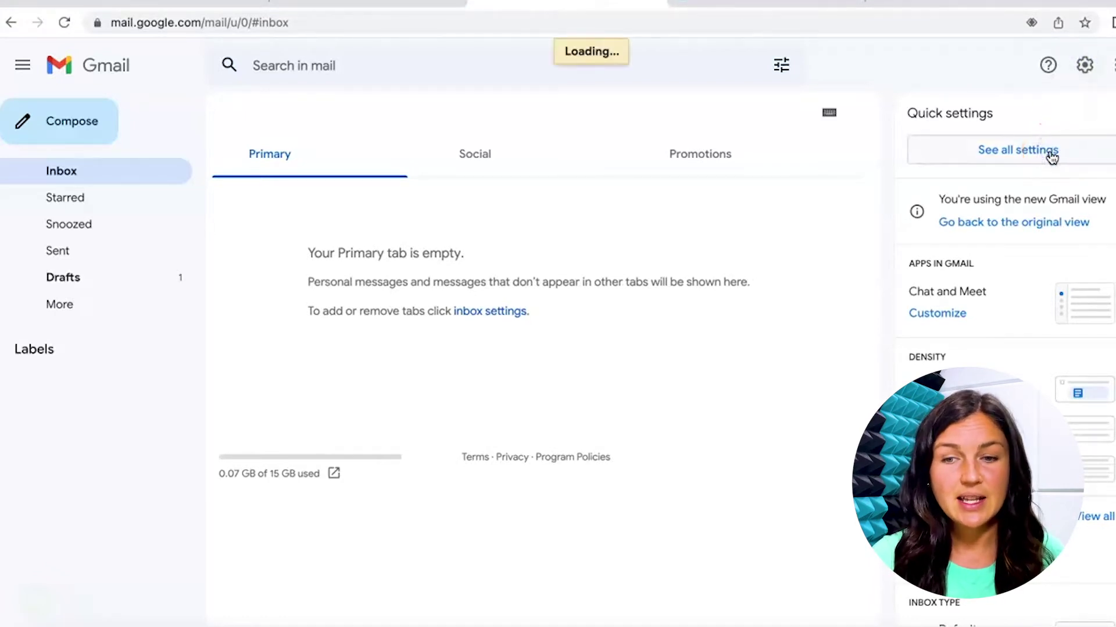
{"action": "left_click", "coordinate": [854, 311]}
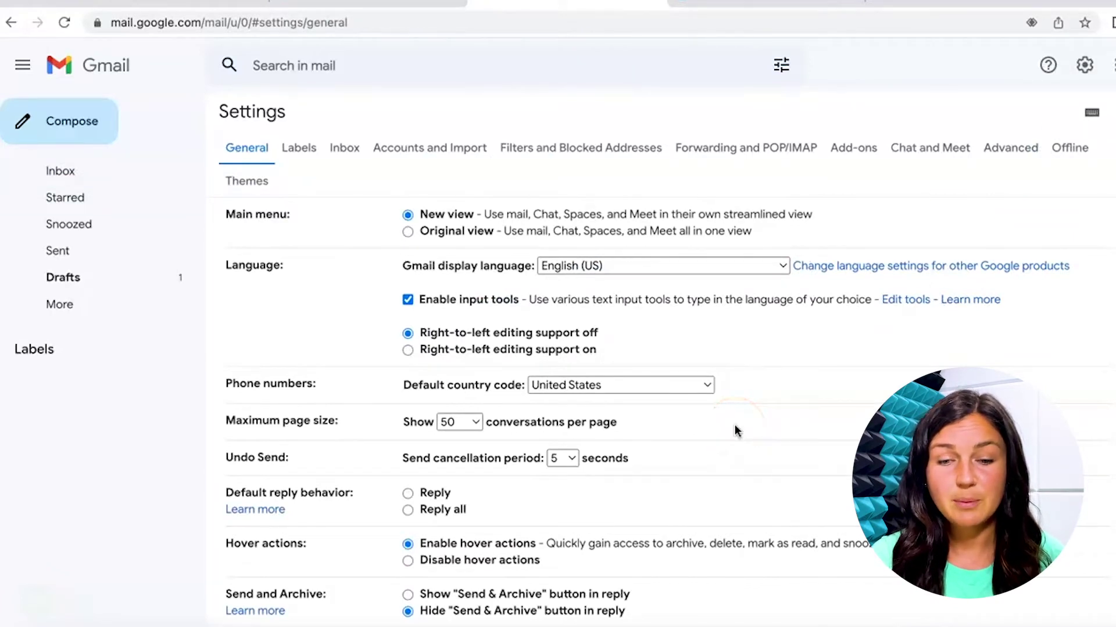
{"action": "scroll", "coordinate": [734, 424], "scroll_direction": "down", "scroll_amount": 10}
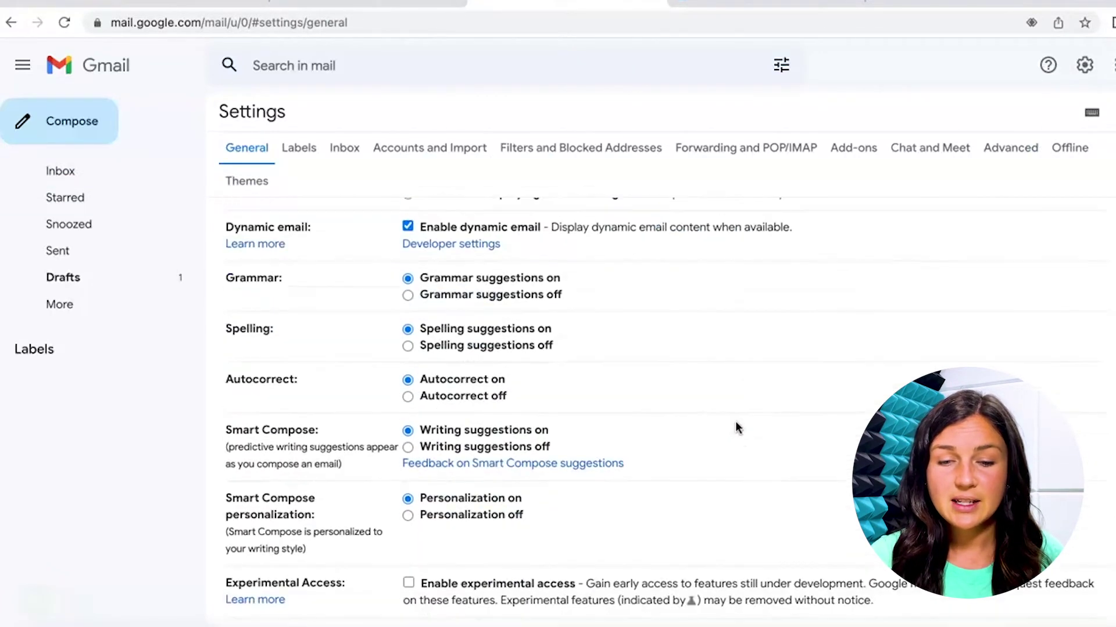
{"action": "scroll", "coordinate": [736, 427], "scroll_direction": "down", "scroll_amount": 15}
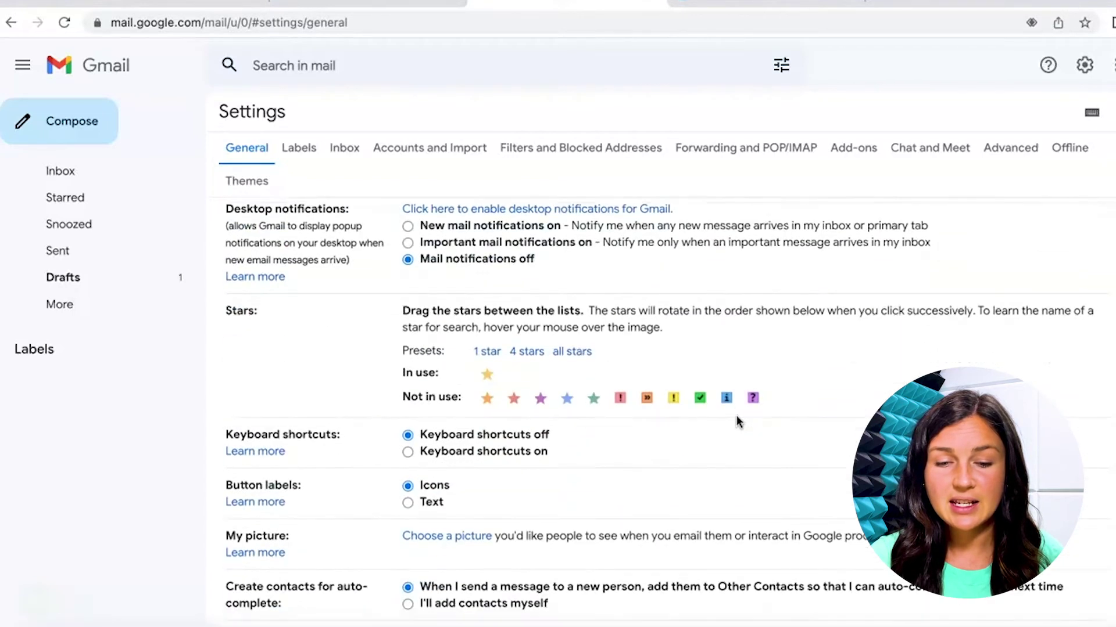
{"action": "scroll", "coordinate": [737, 416], "scroll_direction": "down", "scroll_amount": 10}
{"action": "scroll", "coordinate": [737, 416], "scroll_direction": "up", "scroll_amount": 3}
{"action": "left_click", "coordinate": [410, 220]}
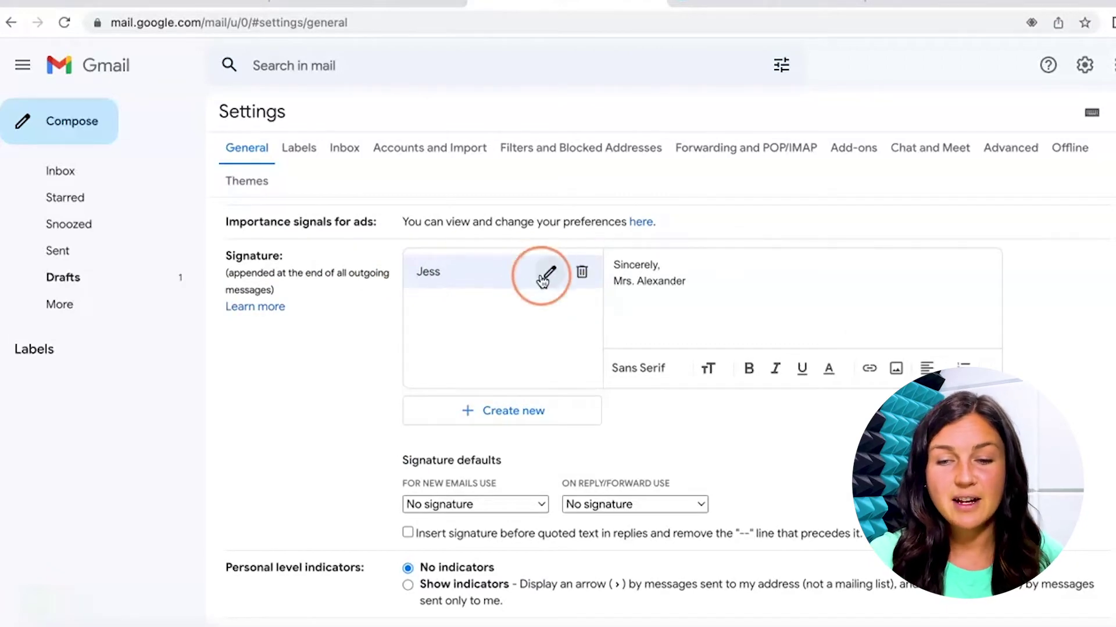
- Delete the old signature and create a new one named 'Company Signature 2022'
{"action": "left_click", "coordinate": [581, 273]}
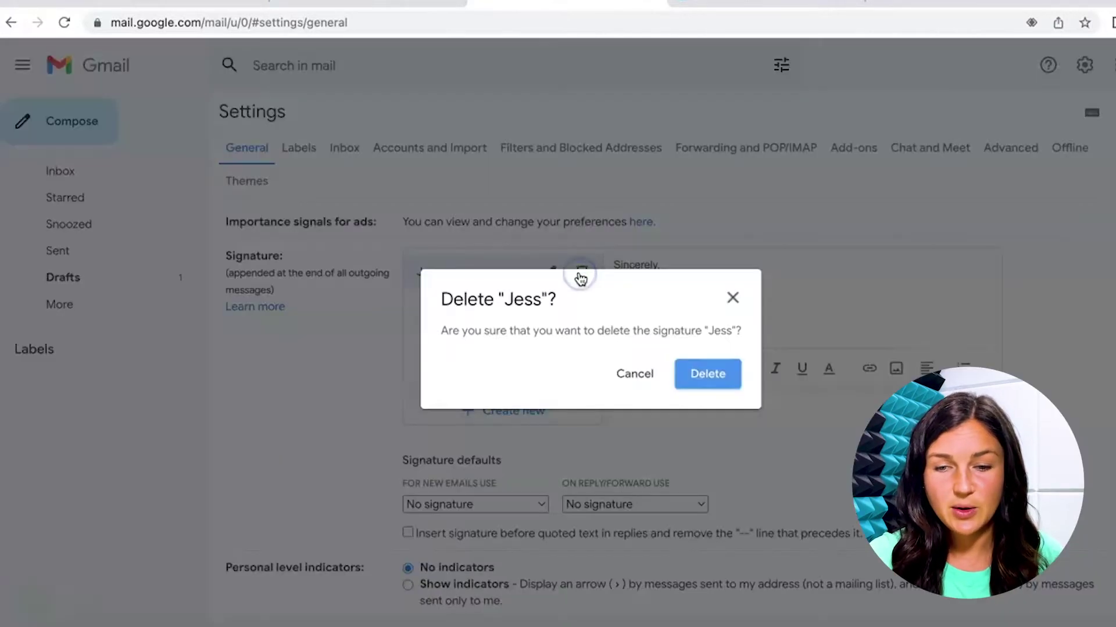
{"action": "left_click", "coordinate": [720, 376]}
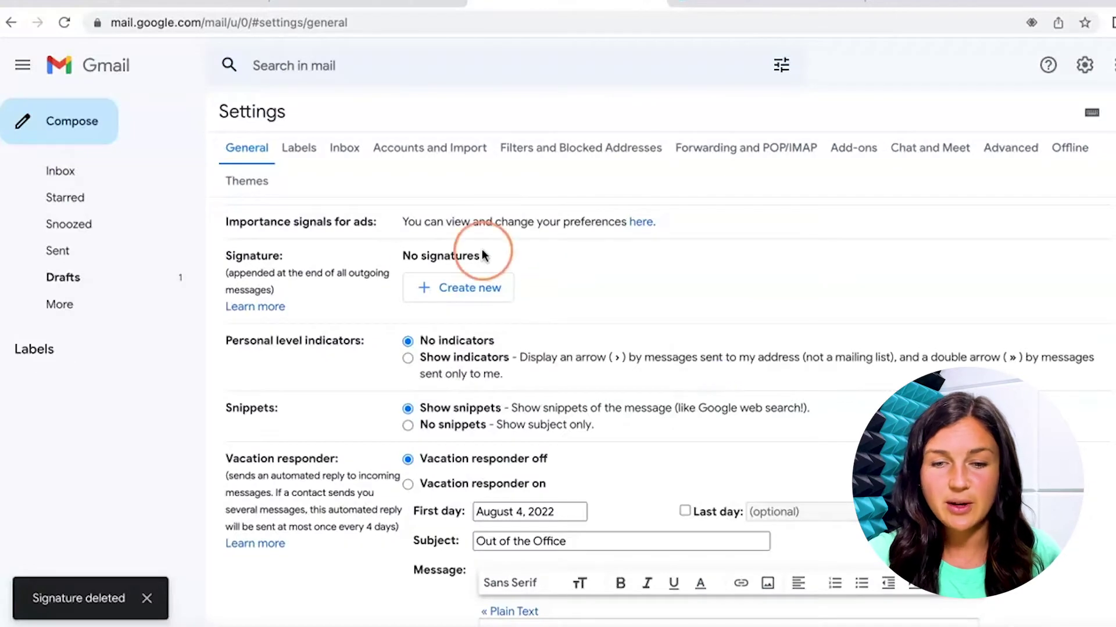
{"action": "left_click", "coordinate": [426, 290]}
{"action": "left_click", "coordinate": [486, 329]}
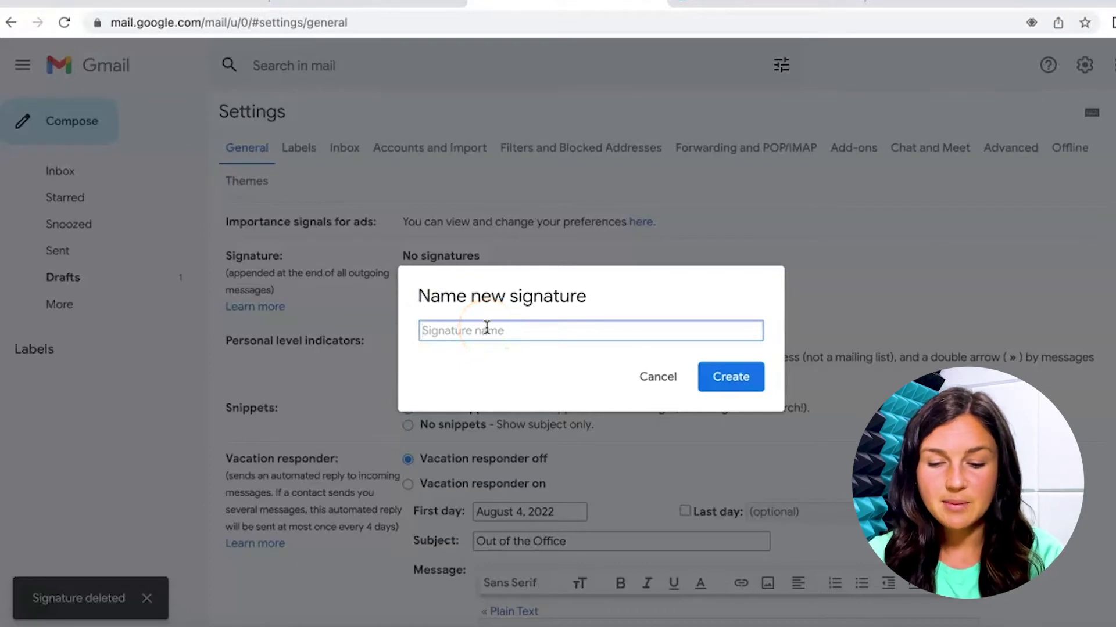
{"action": "type", "text": "Compoan"}
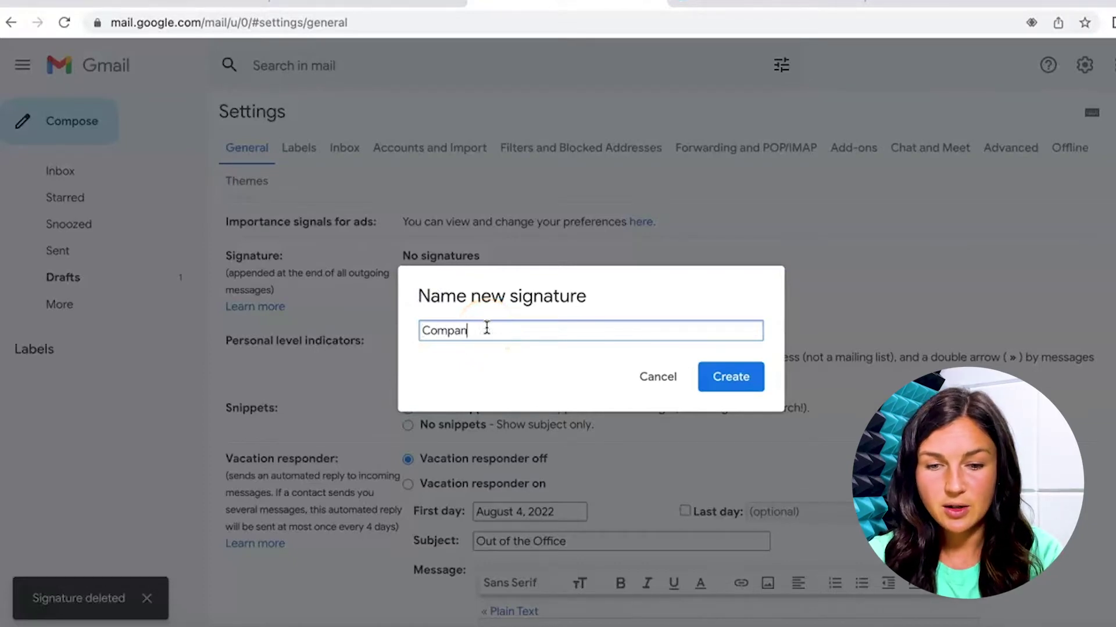
{"action": "type", "text": "y Signat"}
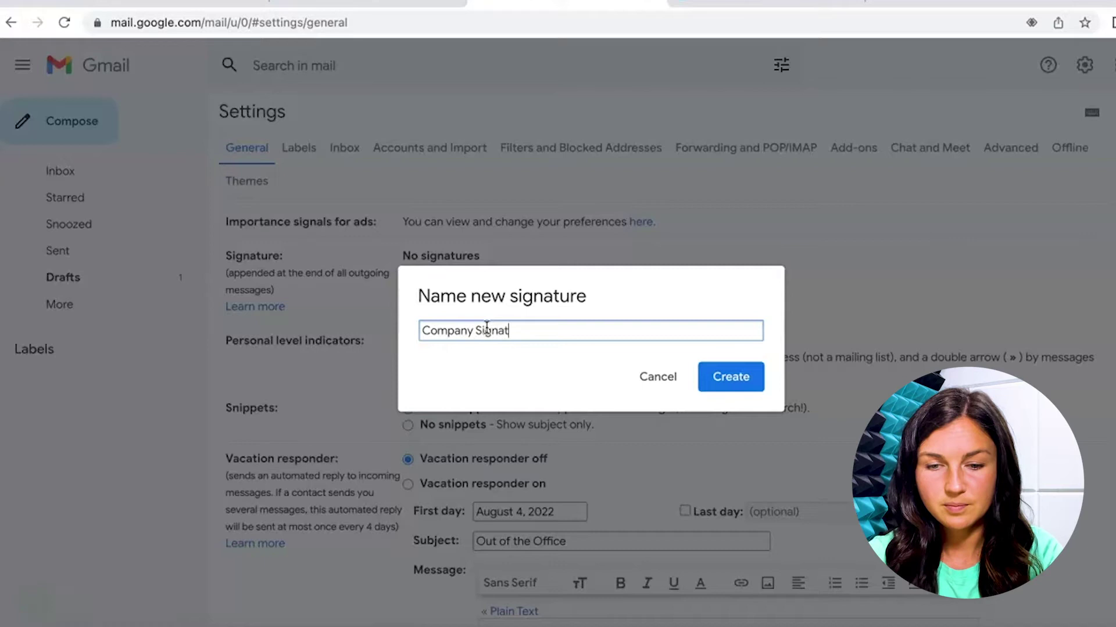
{"action": "type", "text": "ure"}
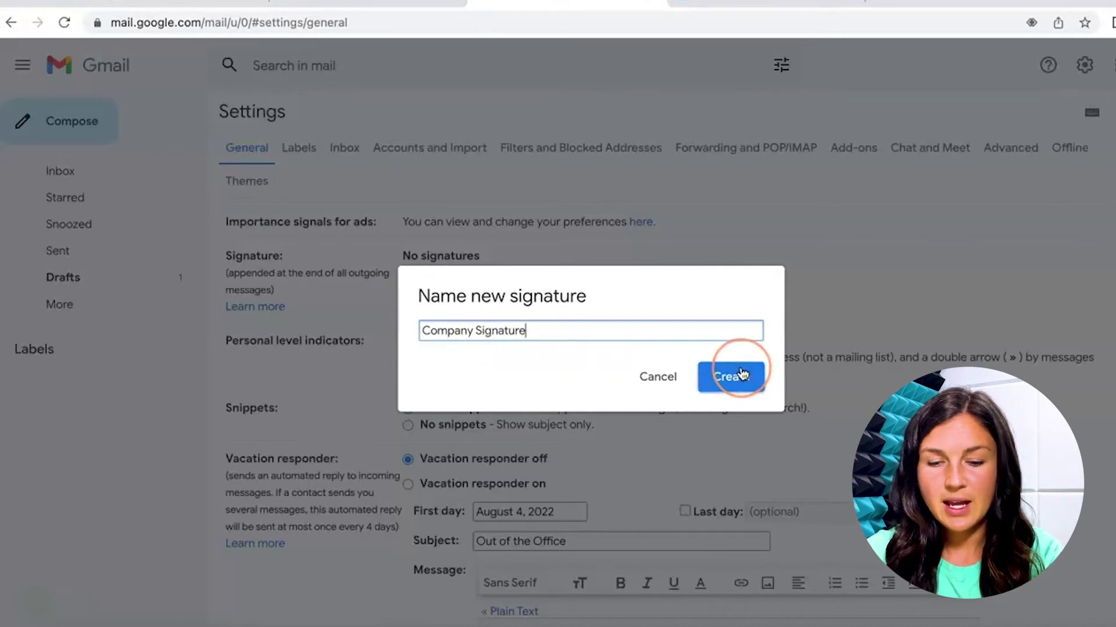
{"action": "type", "text": " 2022"}
{"action": "left_click", "coordinate": [742, 375]}
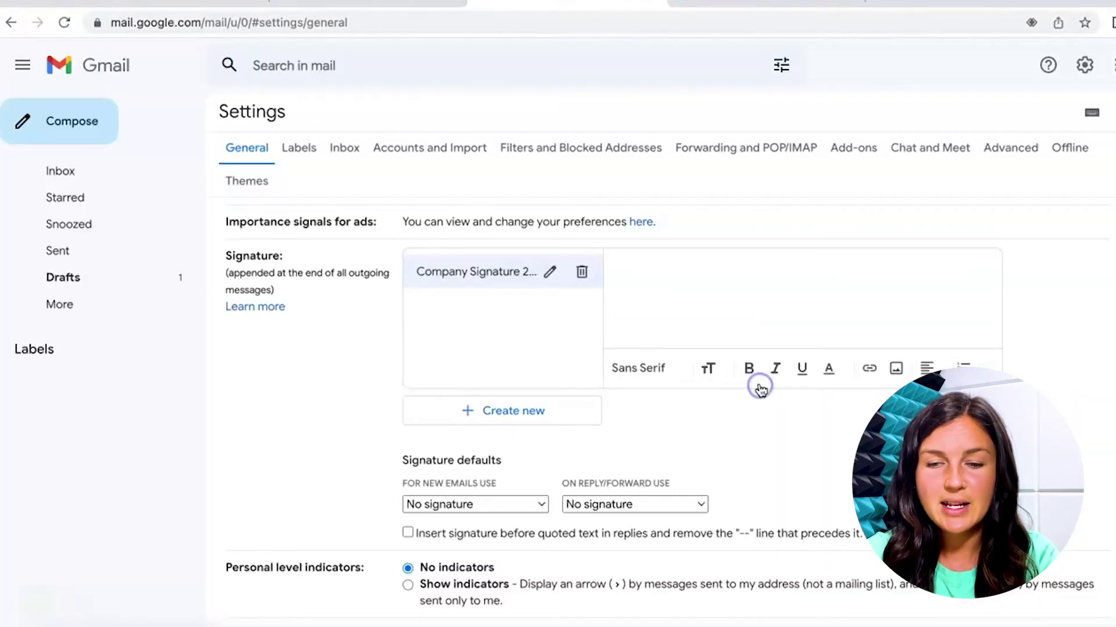
{"action": "left_click", "coordinate": [671, 312]}
- Write 'Sincerely,' then the sender's first name and phone number as the signature text
{"action": "type", "text": "Sincer"}
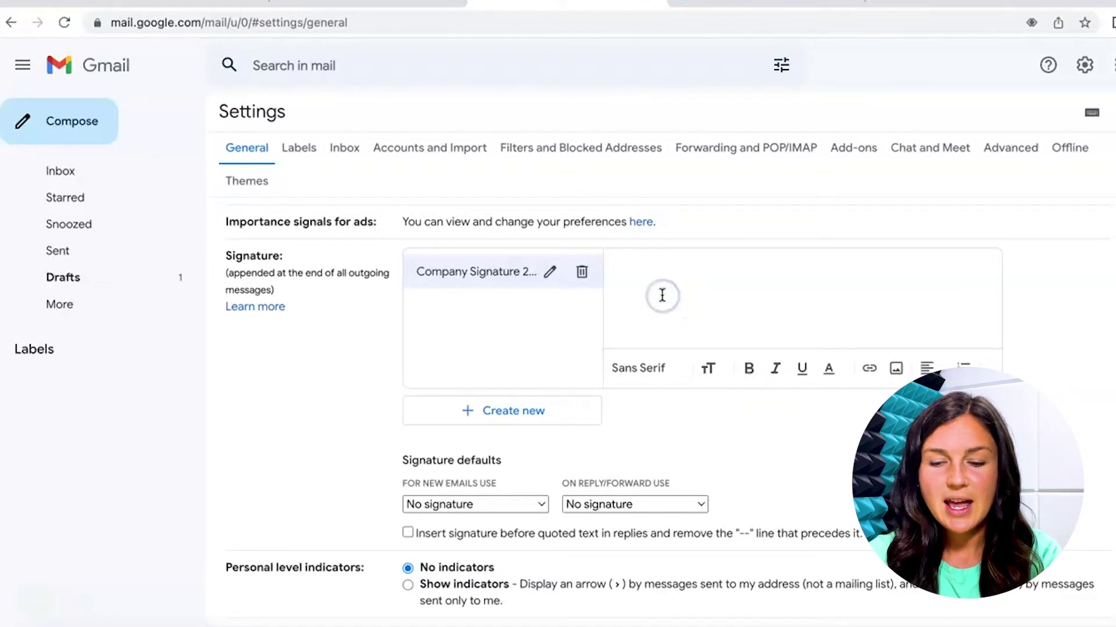
{"action": "type", "text": "ely"}
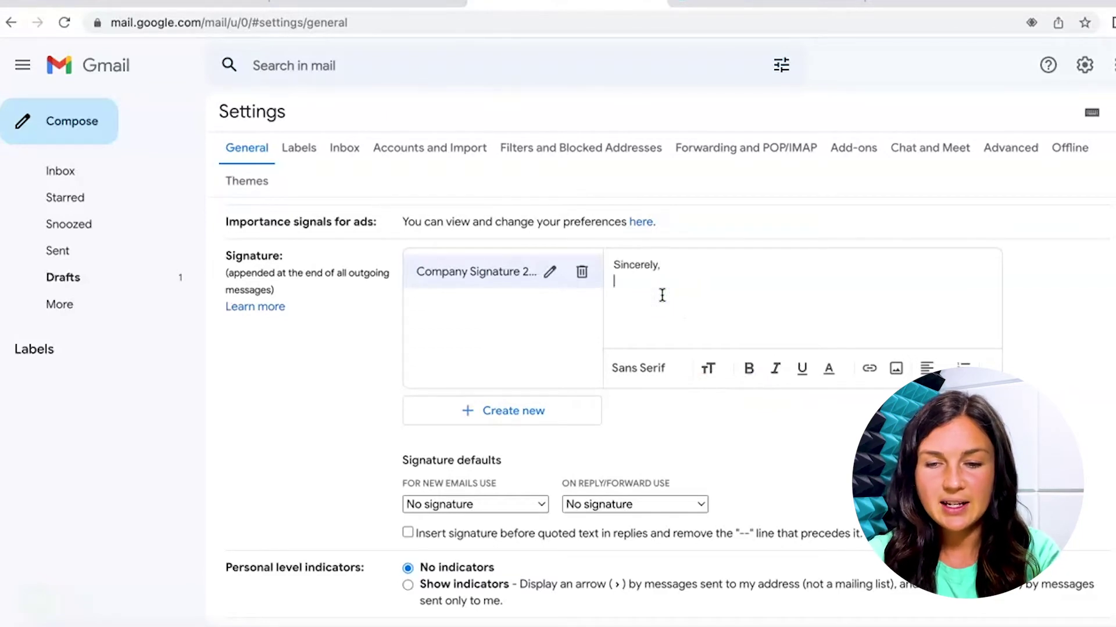
{"action": "type", "text": ","}
{"action": "key", "text": "Return"}
{"action": "type", "text": "Jessica "}
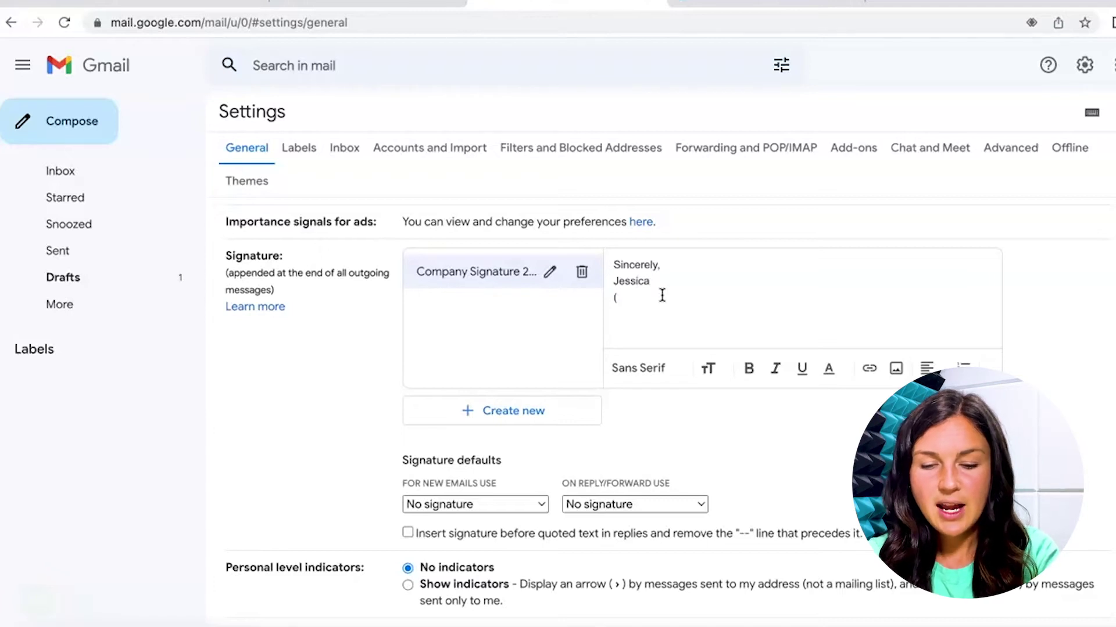
{"action": "type", "text": "(444)- "}
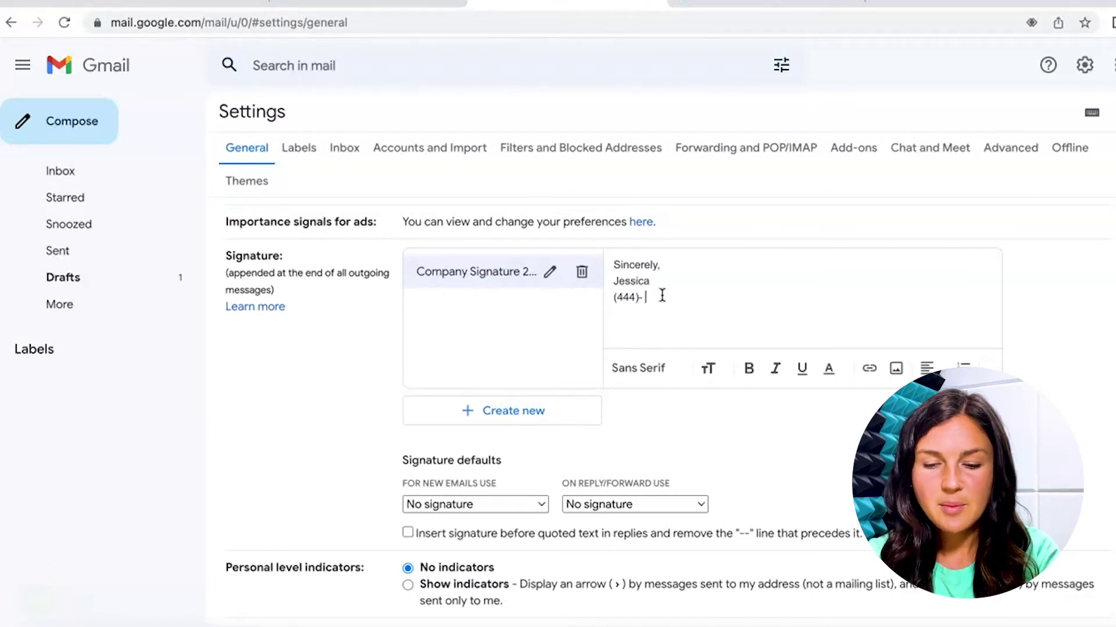
{"action": "type", "text": "555"}
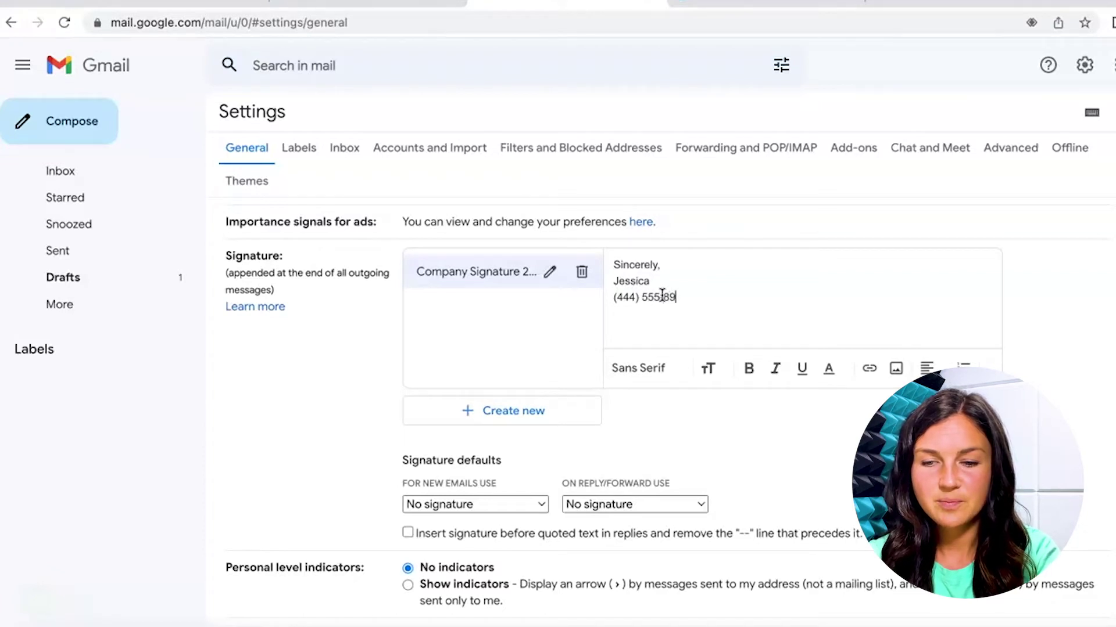
{"action": "type", "text": "99"}
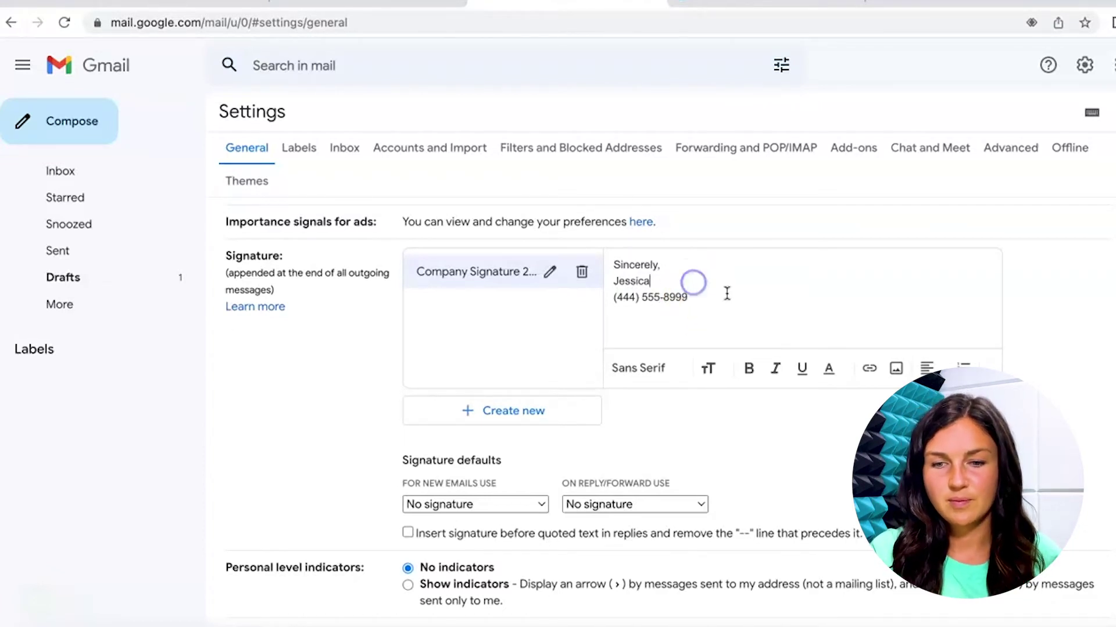
- Format all three signature lines in Tahoma, bold and purple
{"action": "left_click_drag", "start_coordinate": [722, 301], "coordinate": [580, 267]}
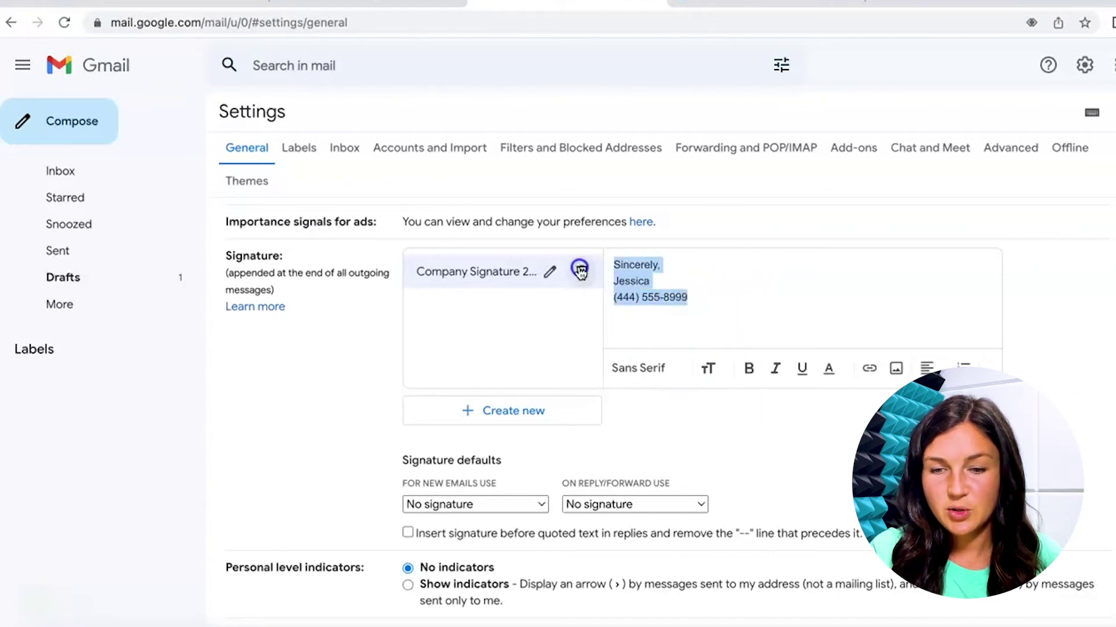
{"action": "left_click", "coordinate": [692, 375]}
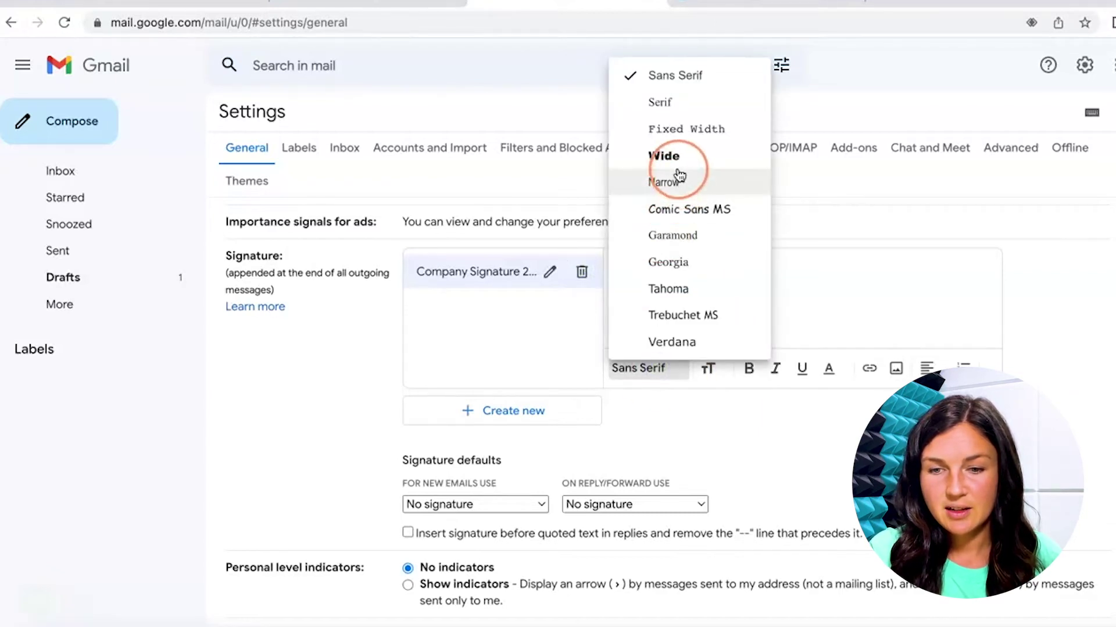
{"action": "left_click", "coordinate": [680, 290]}
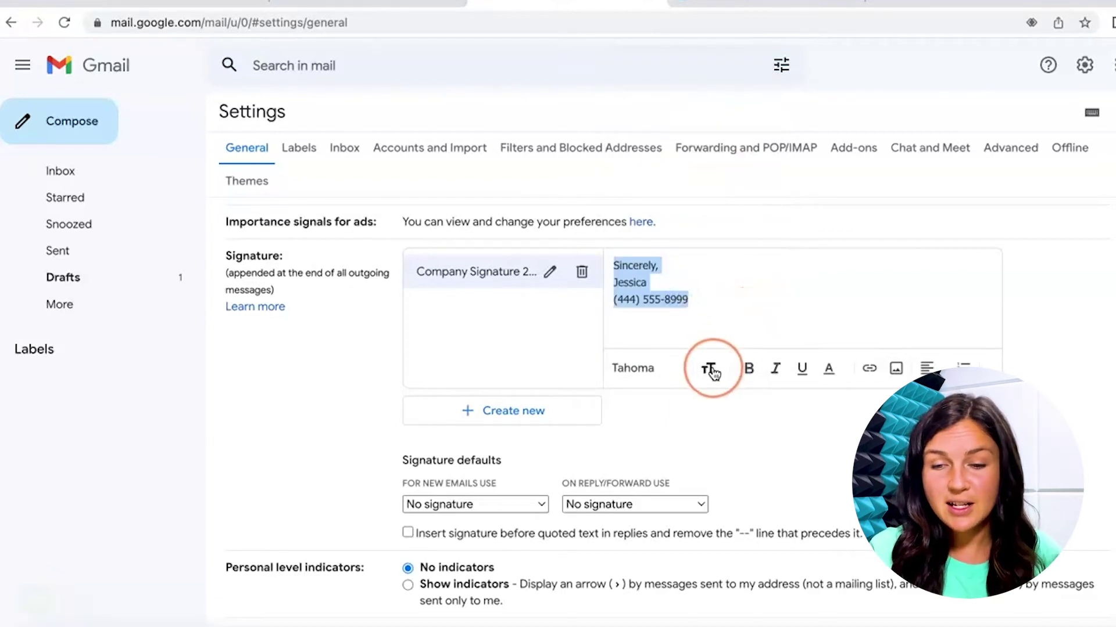
{"action": "left_click", "coordinate": [751, 368]}
{"action": "left_click", "coordinate": [829, 369]}
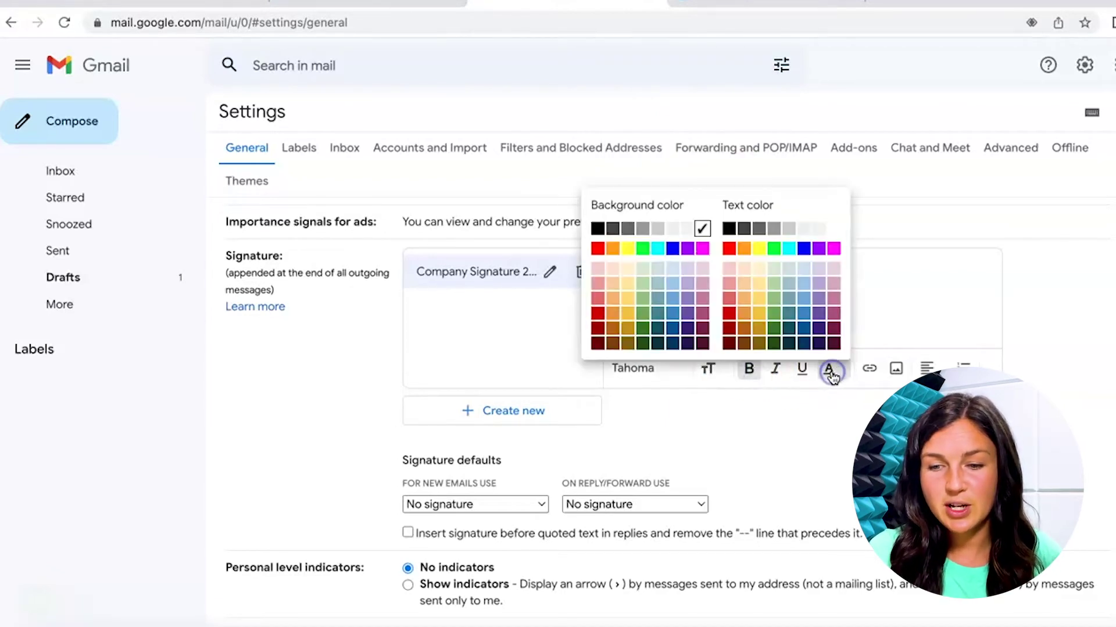
{"action": "left_click", "coordinate": [819, 249]}
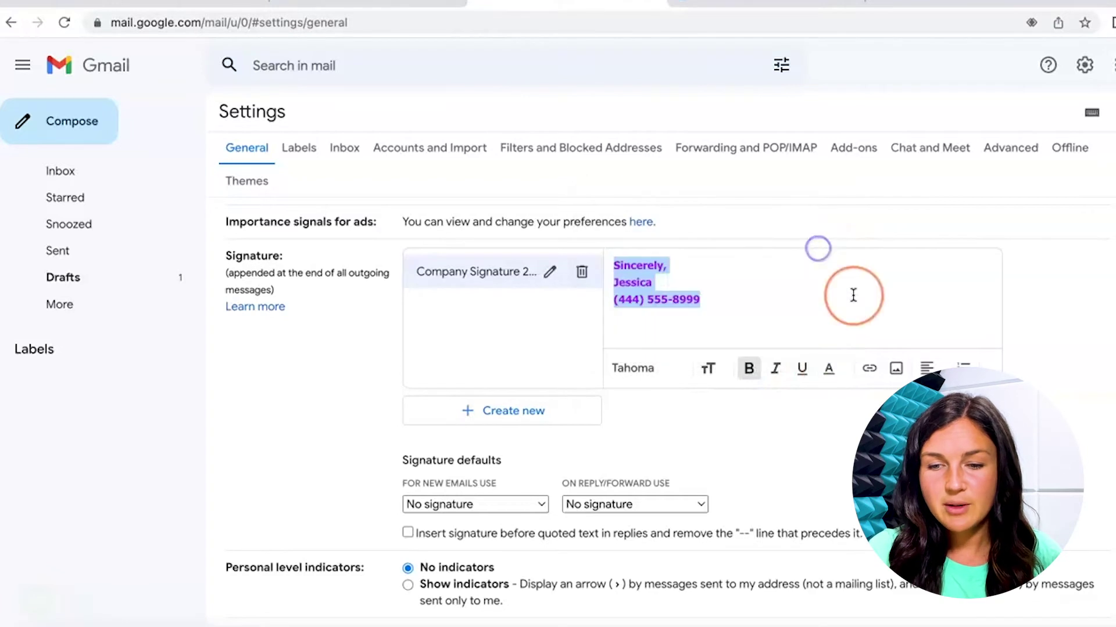
{"action": "left_click", "coordinate": [853, 296]}
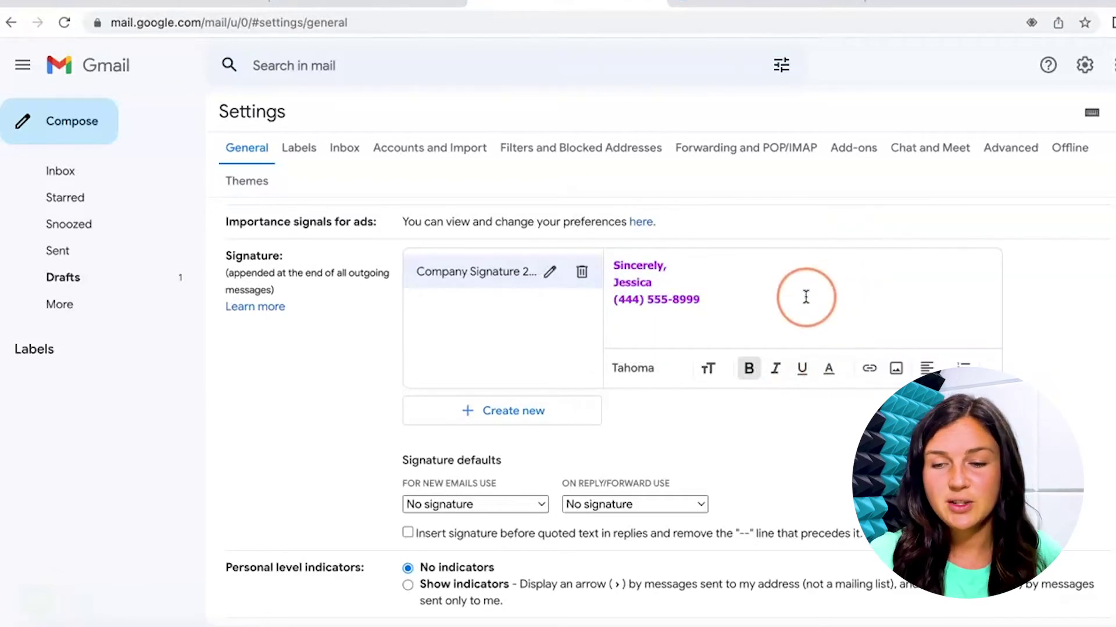
{"action": "left_click", "coordinate": [774, 294]}
{"action": "key", "text": "Return"}
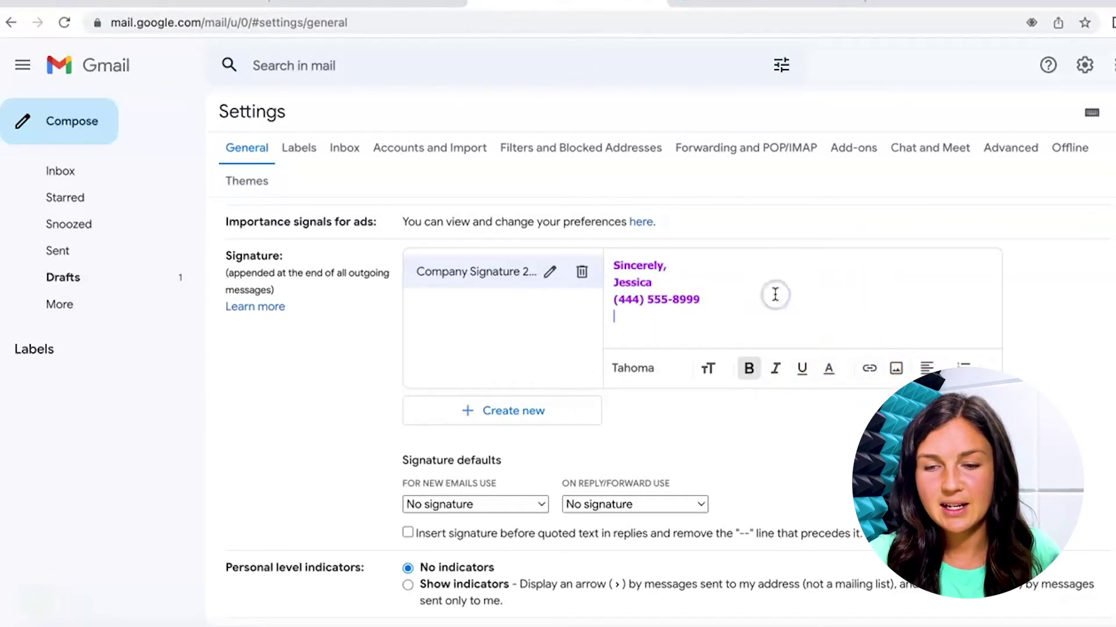
{"action": "left_click", "coordinate": [874, 370]}
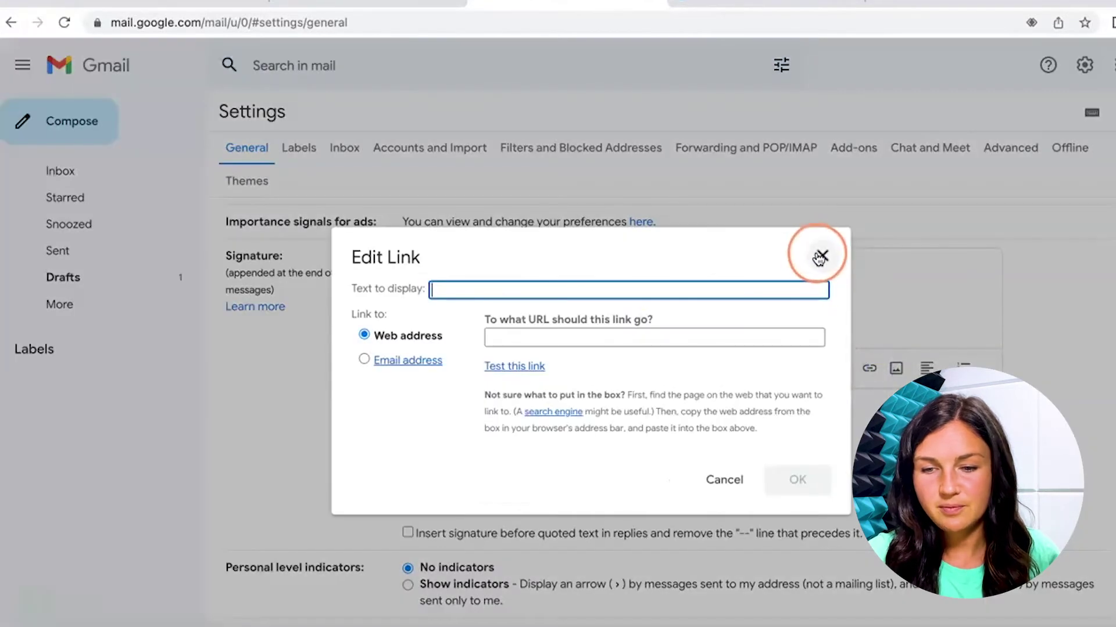
{"action": "left_click", "coordinate": [818, 254]}
{"action": "left_click", "coordinate": [895, 368]}
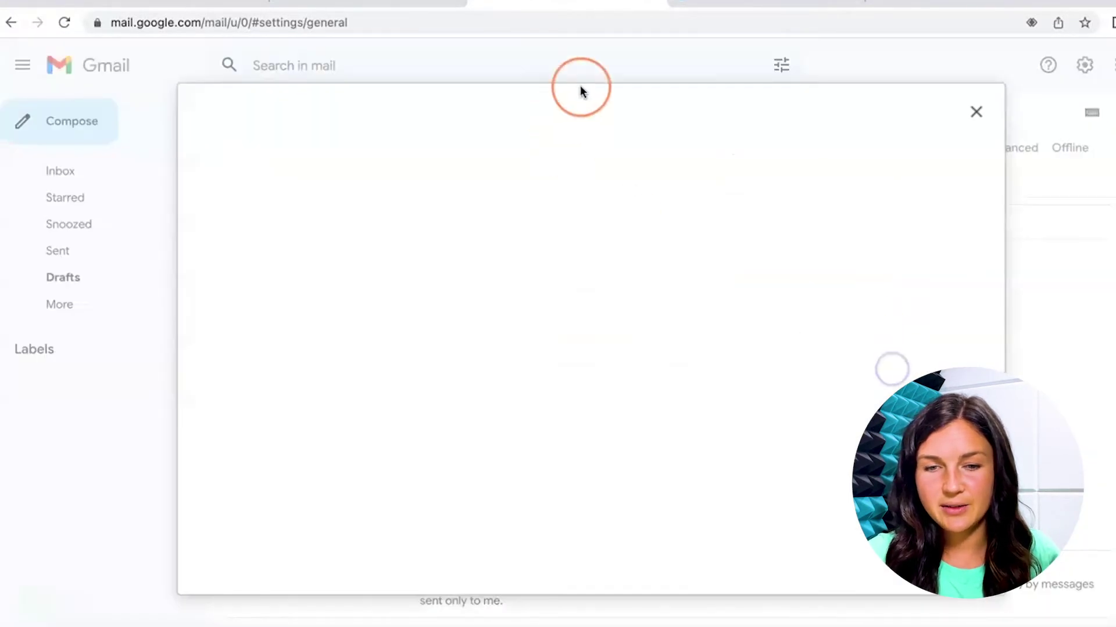
{"action": "left_click", "coordinate": [989, 109]}
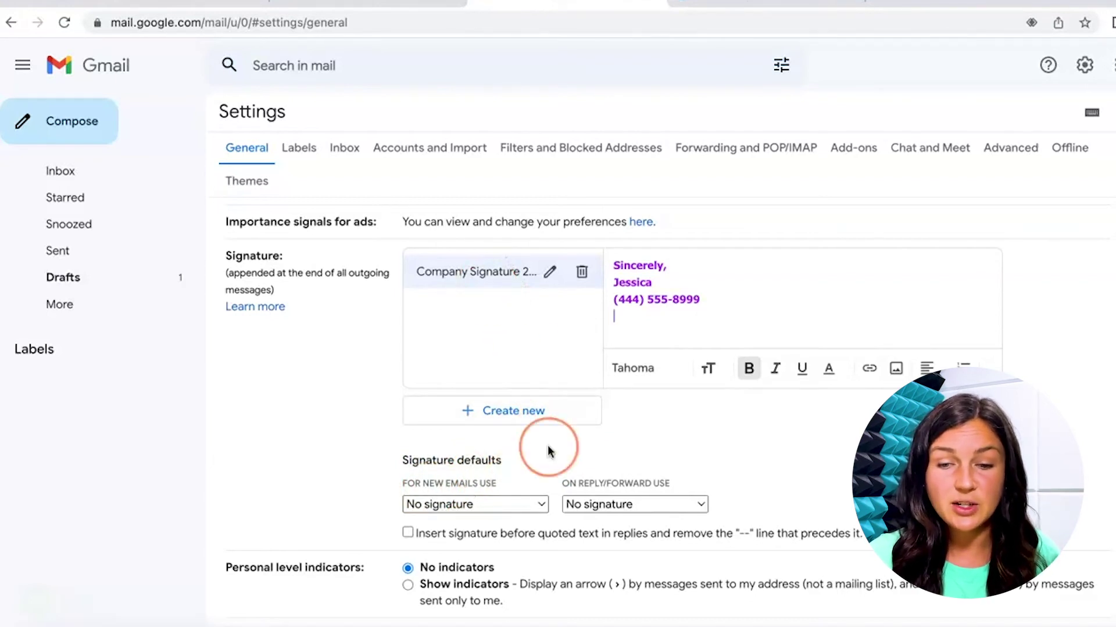
- Choose Company Signature 2022 as the default for new emails and for replies/forwards
{"action": "left_click", "coordinate": [501, 504]}
{"action": "left_click", "coordinate": [495, 522]}
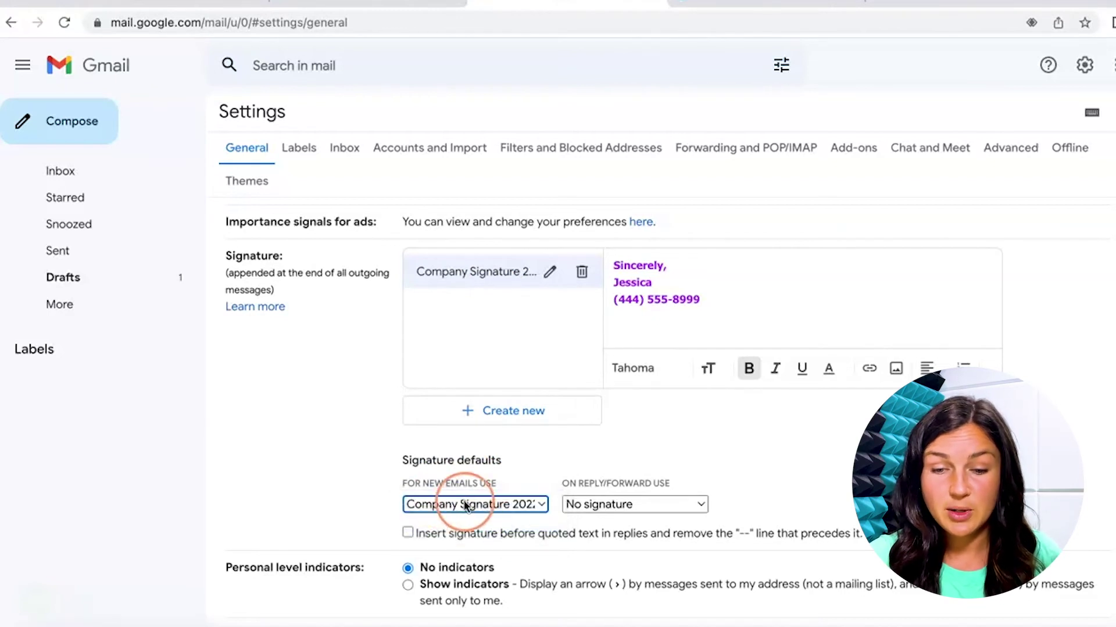
{"action": "left_click", "coordinate": [458, 503]}
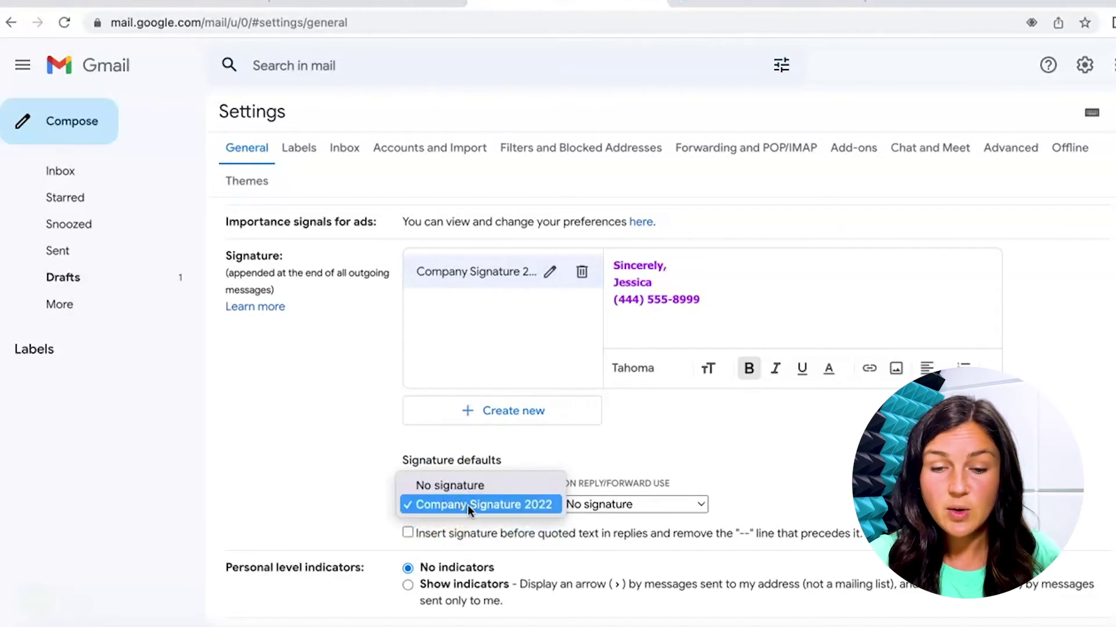
{"action": "left_click", "coordinate": [451, 487]}
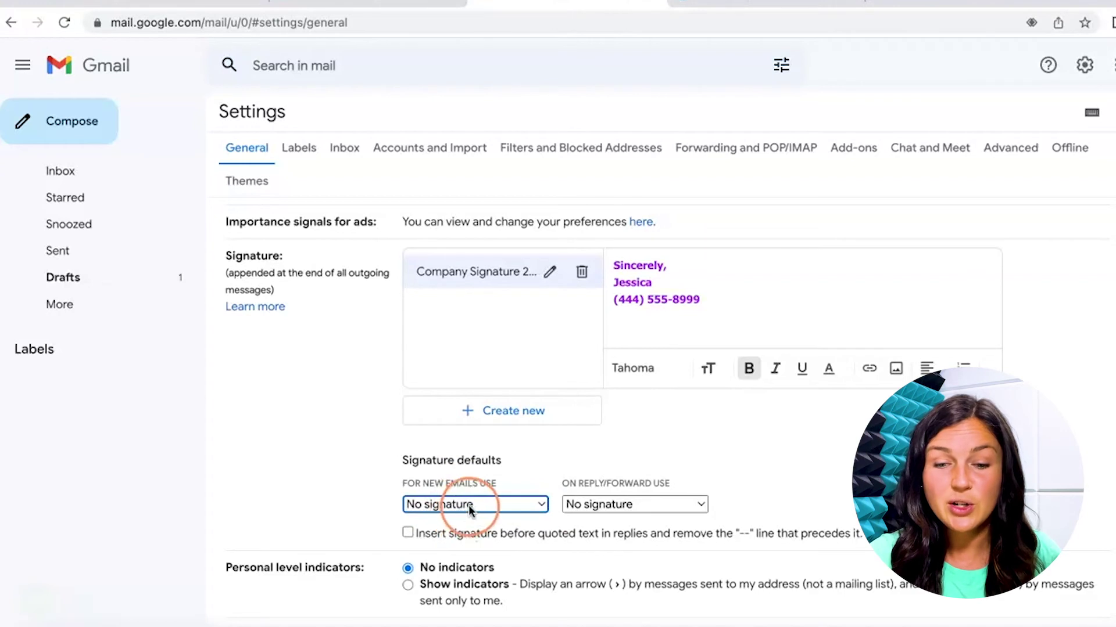
{"action": "left_click", "coordinate": [469, 509]}
{"action": "left_click", "coordinate": [469, 524]}
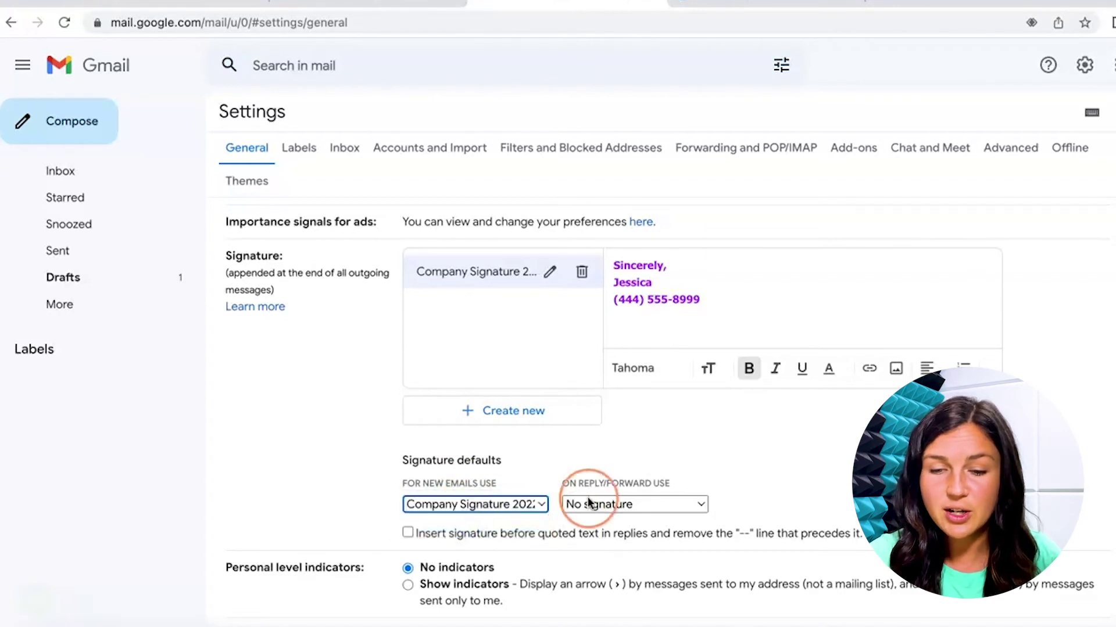
{"action": "left_click", "coordinate": [643, 504]}
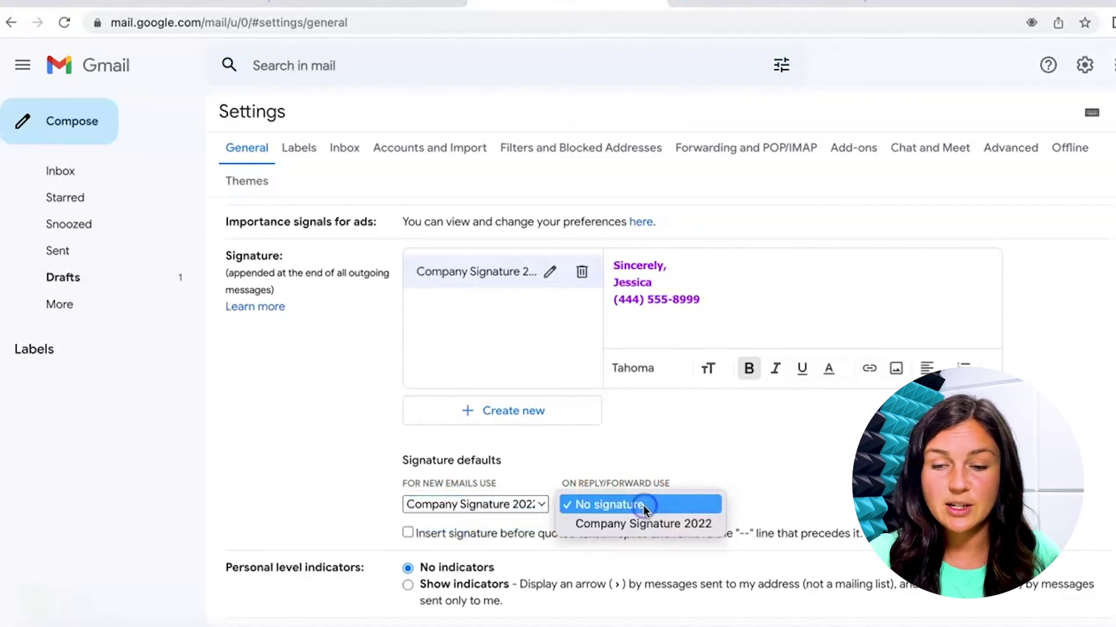
{"action": "left_click", "coordinate": [663, 525]}
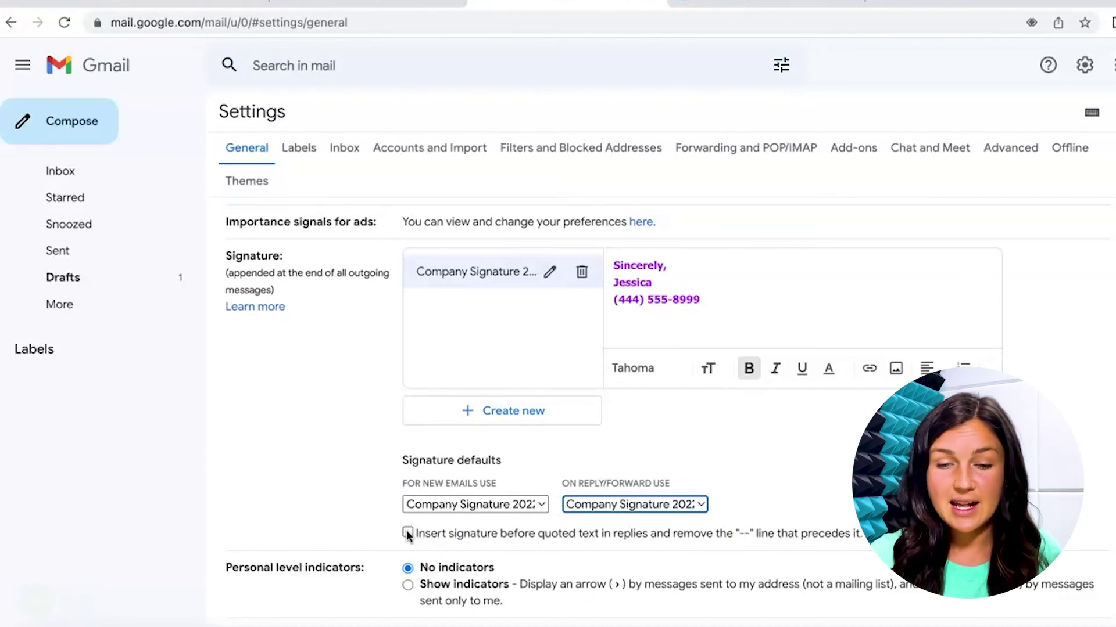
- Save the settings changes at the bottom of the settings page
{"action": "scroll", "coordinate": [529, 487], "scroll_direction": "down", "scroll_amount": 7}
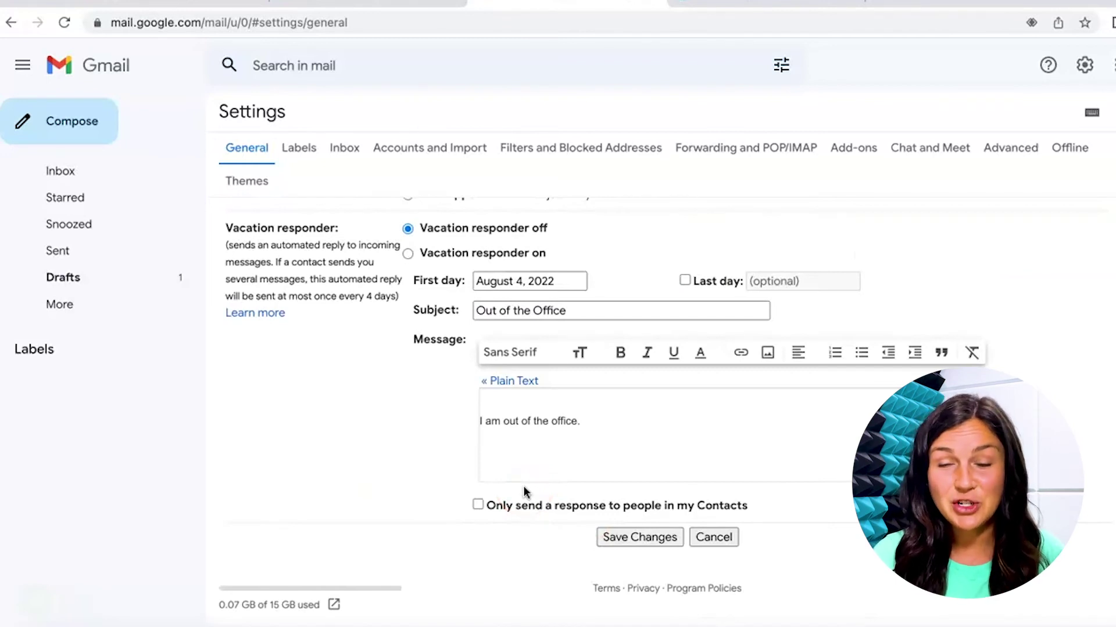
{"action": "left_click", "coordinate": [618, 538]}
{"action": "left_click", "coordinate": [641, 538]}
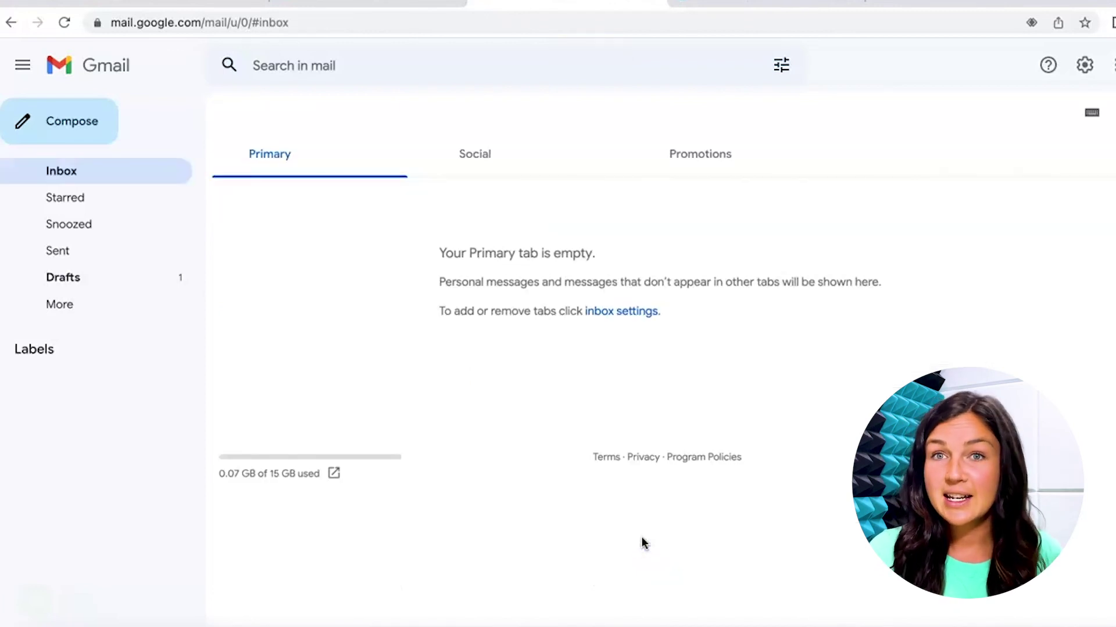
- Compose a new message to confirm the bold purple signature is inserted automatically
{"action": "left_click", "coordinate": [68, 124]}
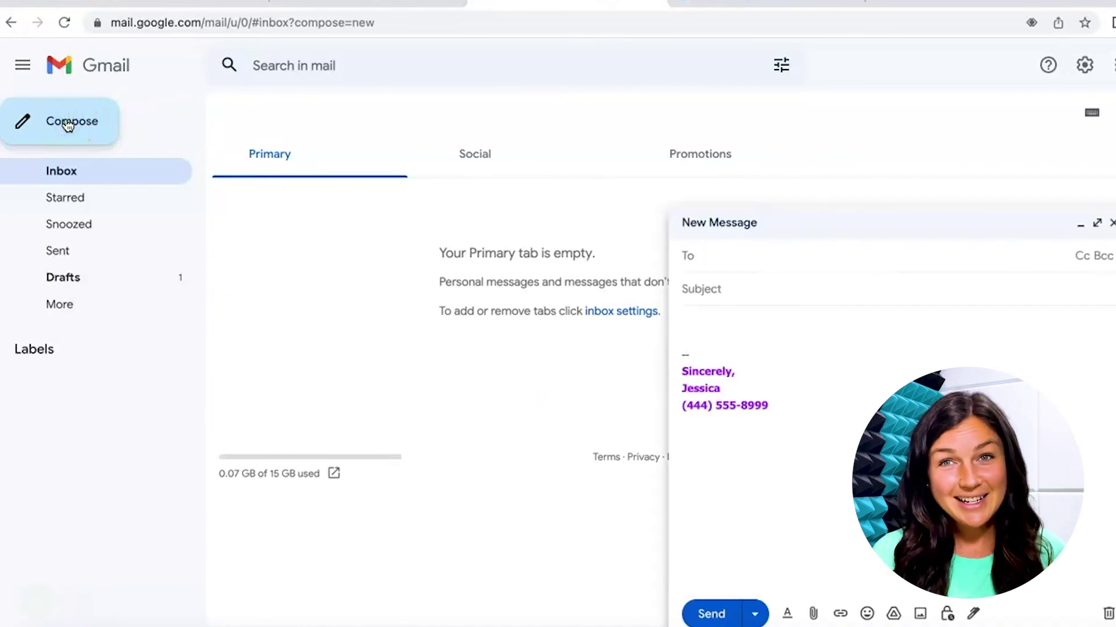